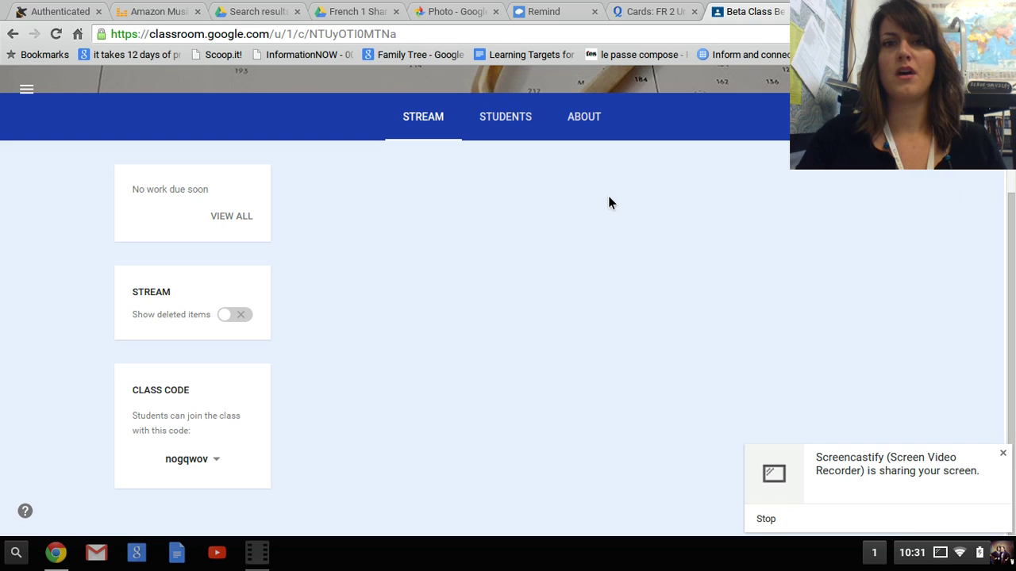
- Dismiss the Screencastify sharing notice on the Beta Class stream and reveal the new-post choices
{"action": "scroll", "coordinate": [672, 212], "scroll_direction": "up", "scroll_amount": 2}
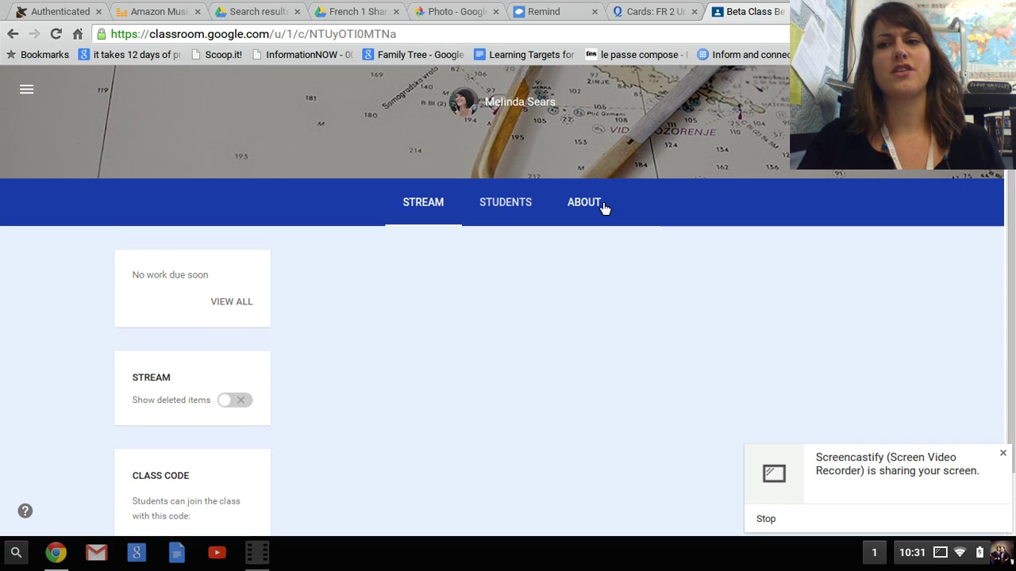
{"action": "left_click", "coordinate": [1003, 453]}
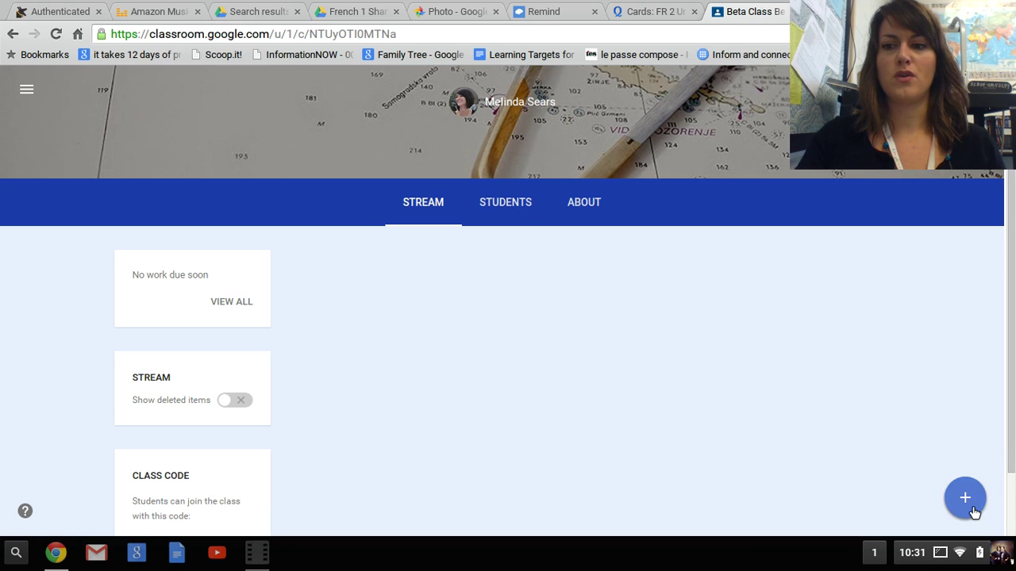
{"action": "mouse_move", "coordinate": [972, 511]}
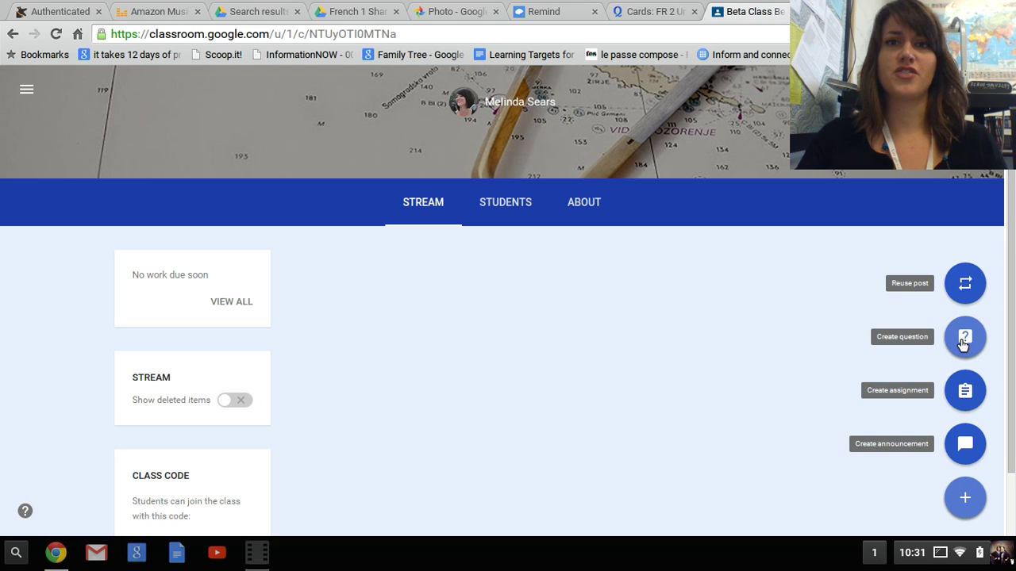
- Start reusing a post, choosing French 2 (3rd period) as the source class
{"action": "left_click", "coordinate": [965, 284]}
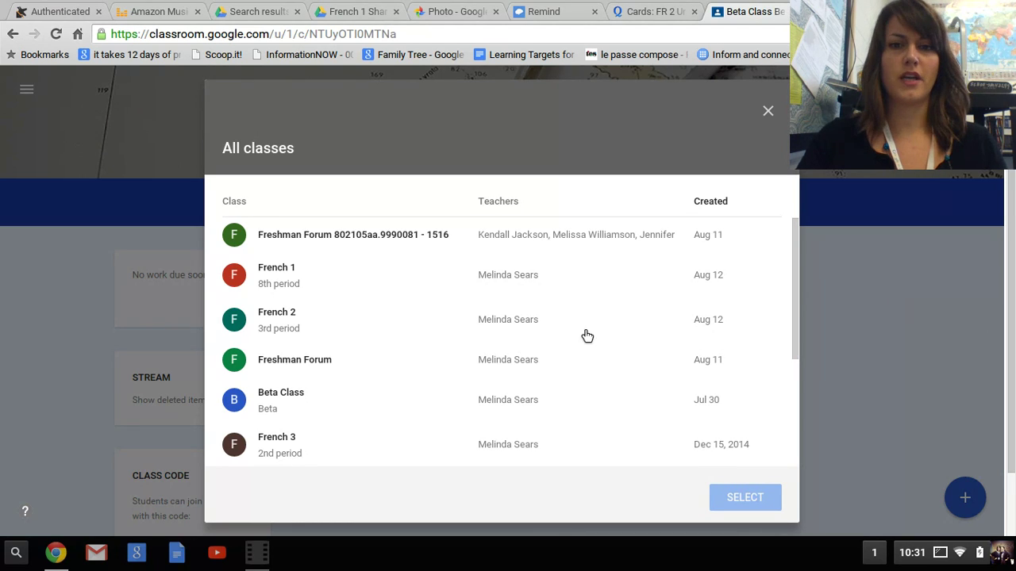
{"action": "left_click", "coordinate": [531, 337]}
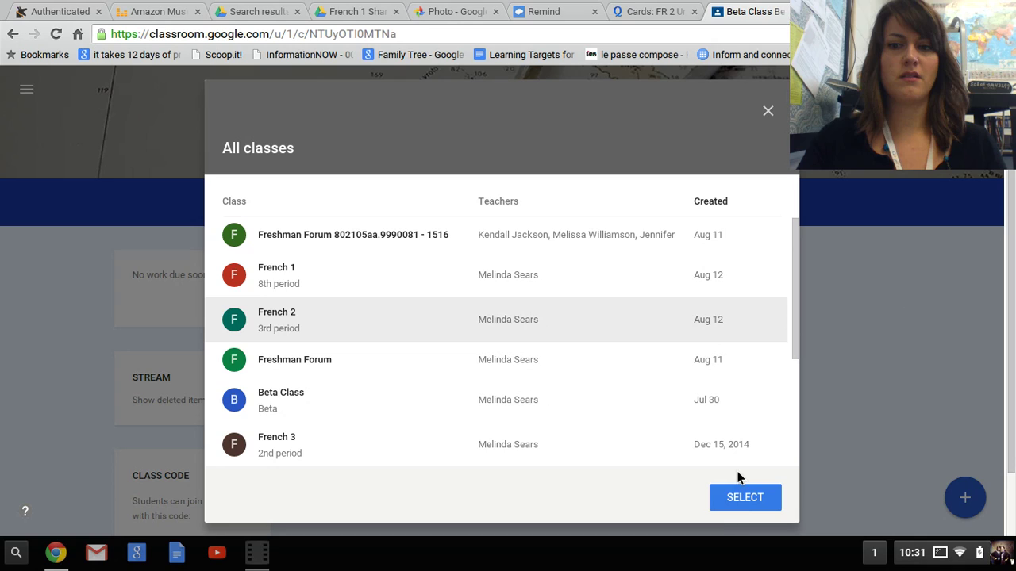
{"action": "left_click", "coordinate": [746, 500]}
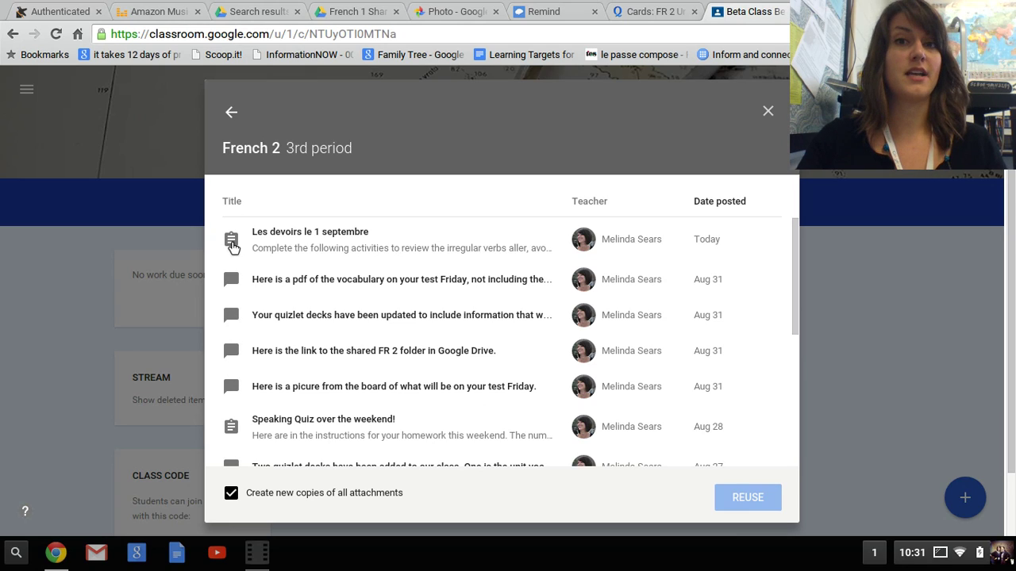
- Reuse the 'Les devoirs le 1 septembre' assignment with new copies of its attachments
{"action": "left_click", "coordinate": [233, 248]}
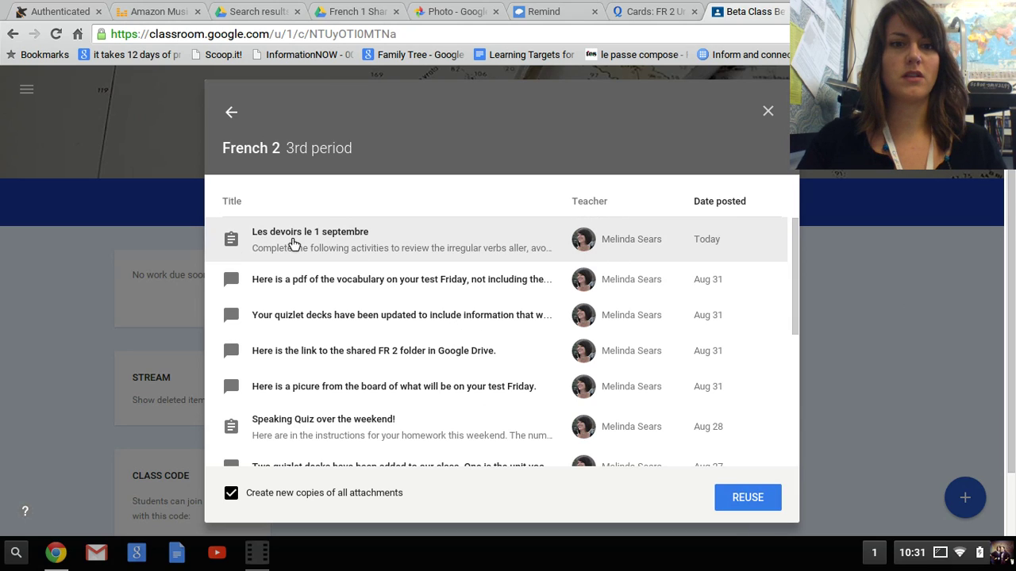
{"action": "left_click", "coordinate": [746, 497]}
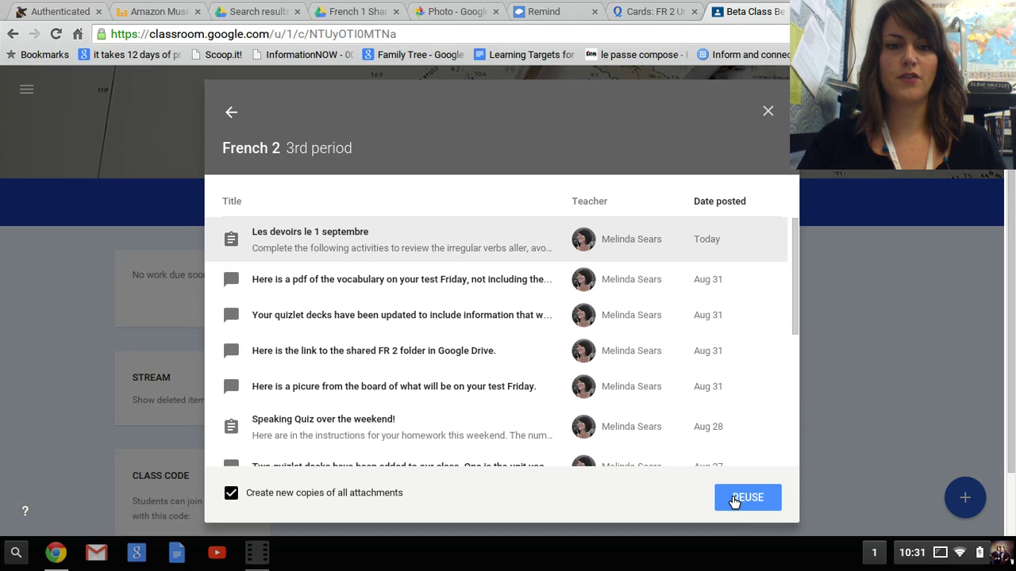
{"action": "left_click", "coordinate": [734, 500]}
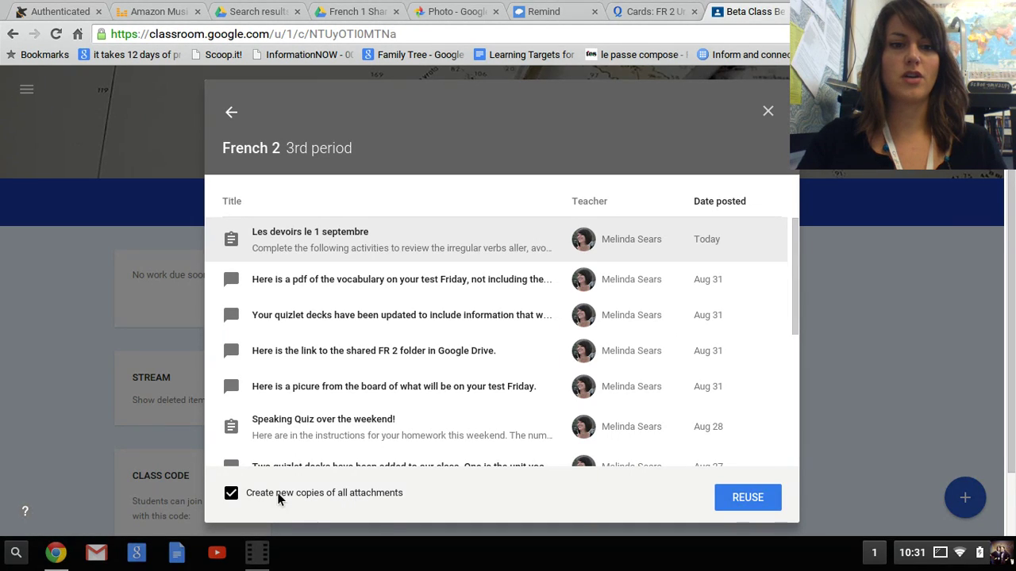
{"action": "left_click", "coordinate": [758, 503]}
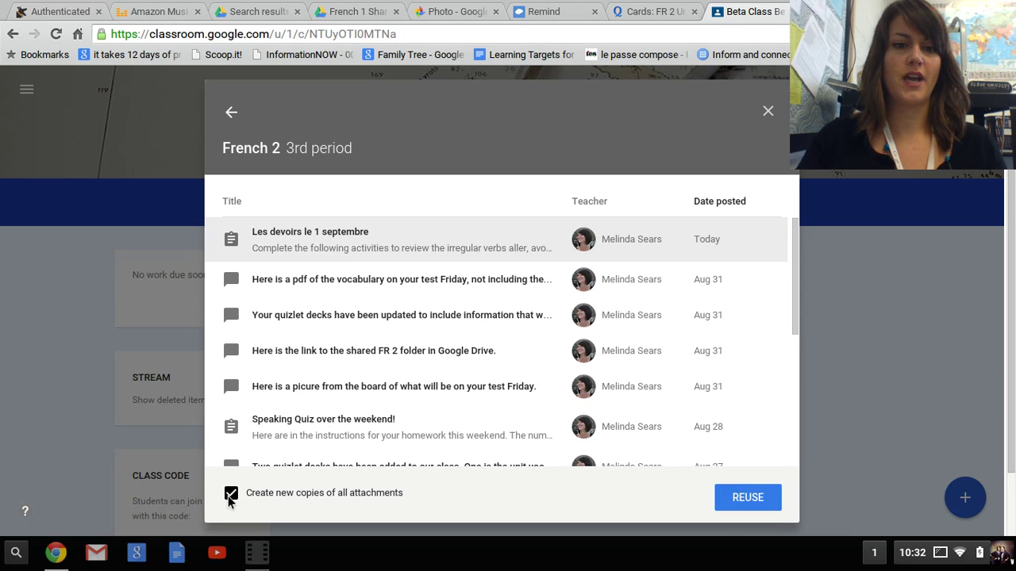
{"action": "left_click", "coordinate": [720, 501]}
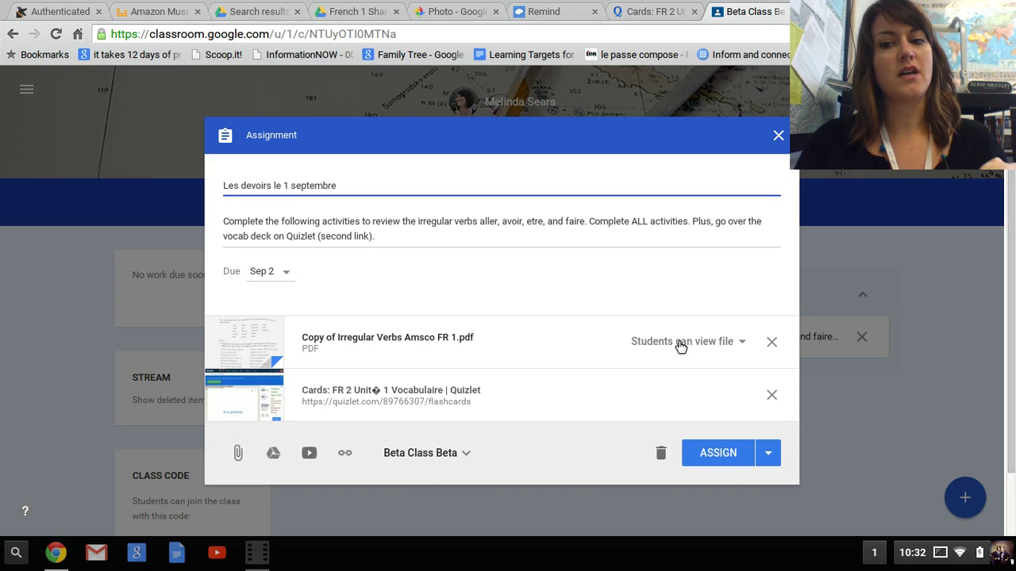
- Confirm only Beta Class is selected and assign 'Les devoirs le 1 septembre'
{"action": "left_click", "coordinate": [379, 239]}
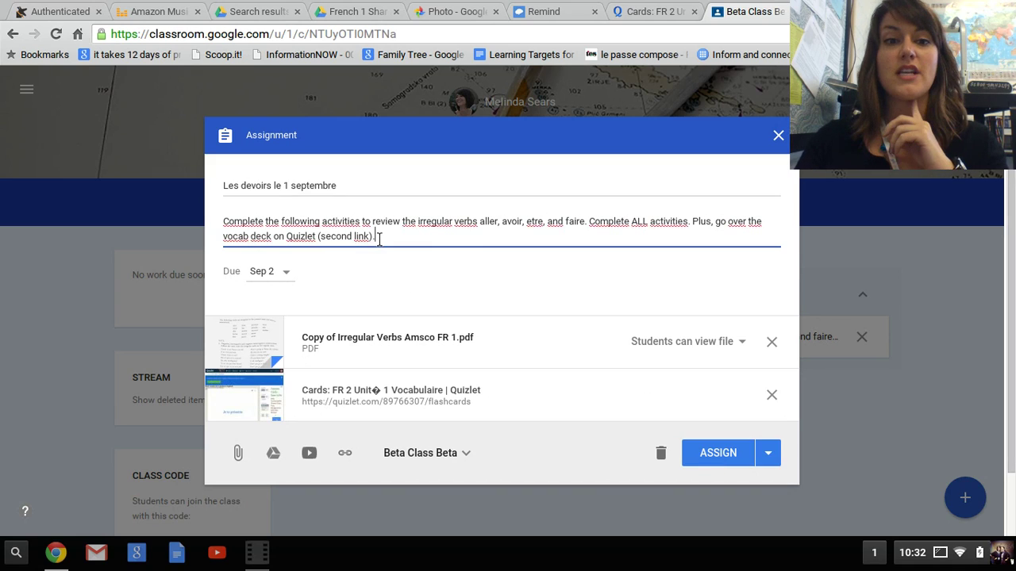
{"action": "left_click", "coordinate": [432, 460]}
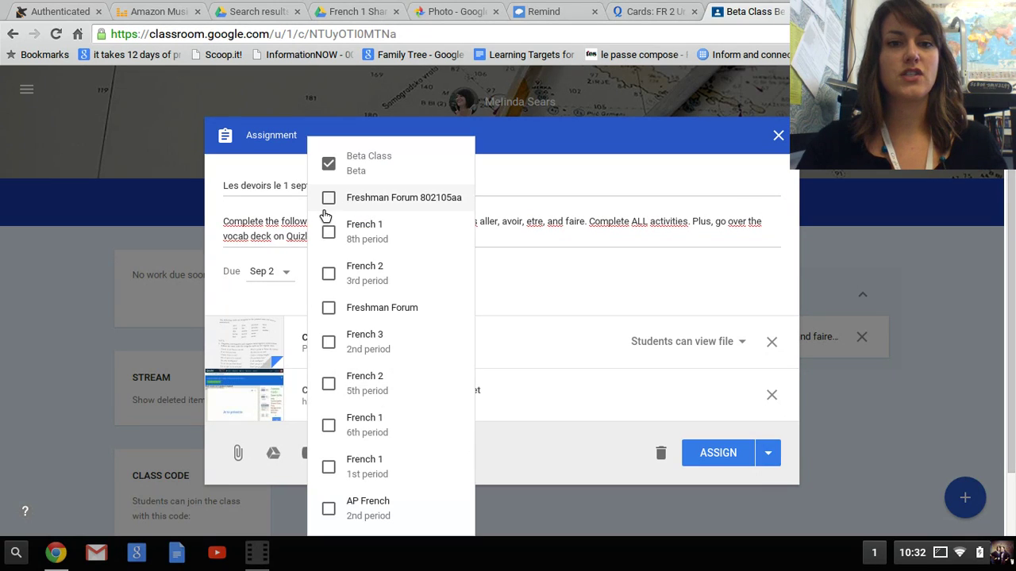
{"action": "left_click", "coordinate": [590, 285]}
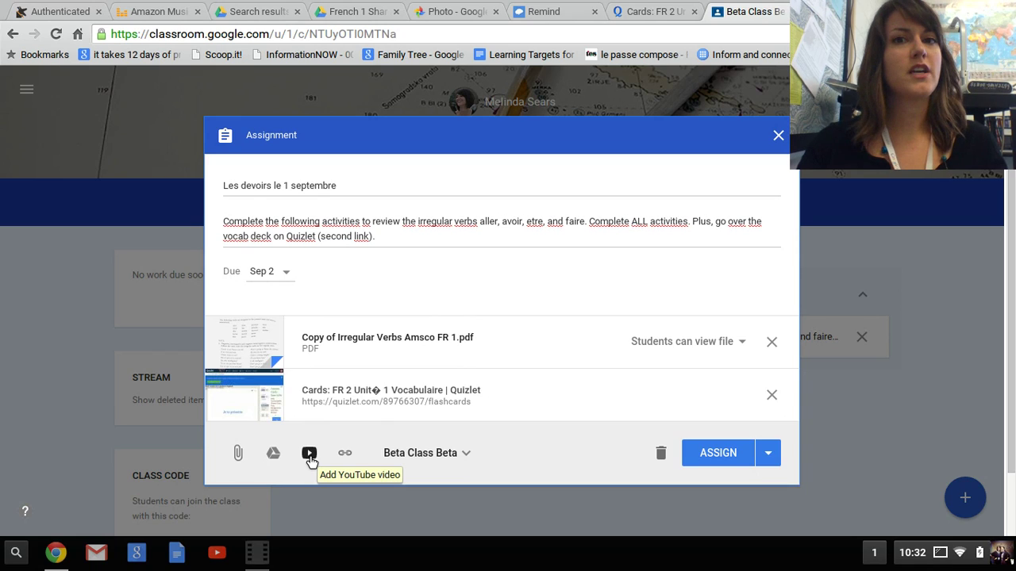
{"action": "left_click", "coordinate": [732, 466]}
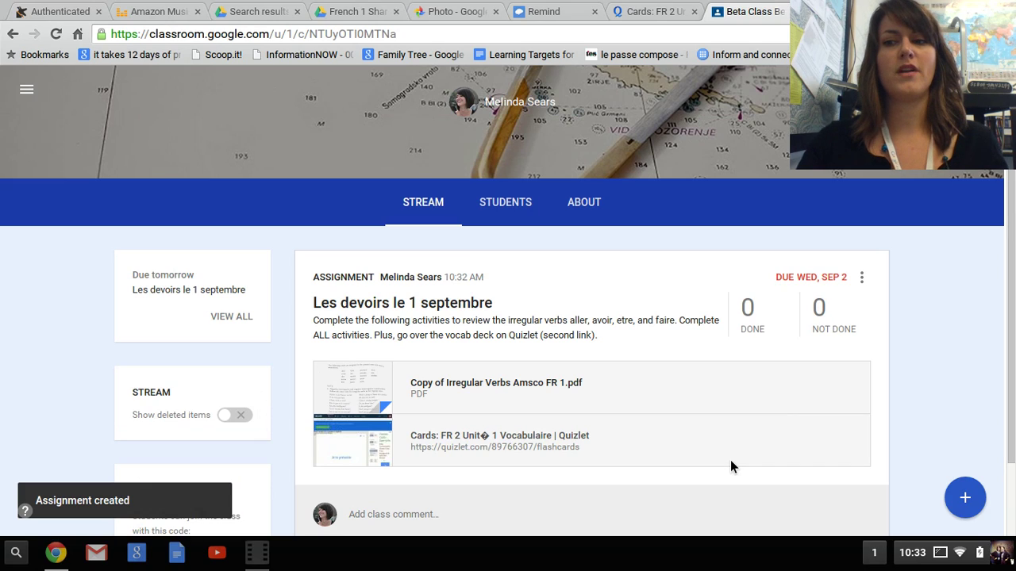
- Start a new announcement and paste the Google Drive link into its link field
{"action": "left_click", "coordinate": [967, 500]}
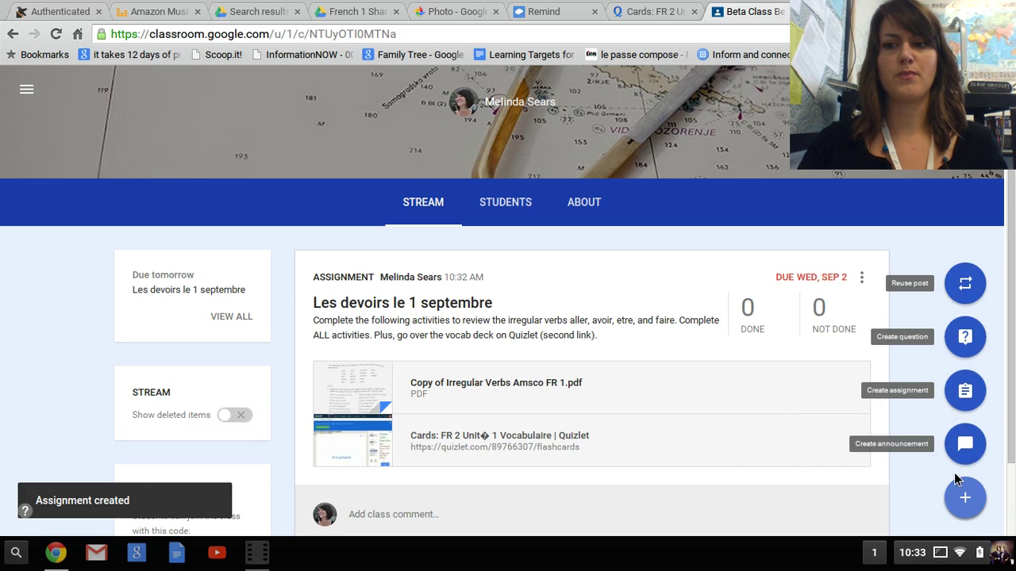
{"action": "left_click", "coordinate": [965, 448]}
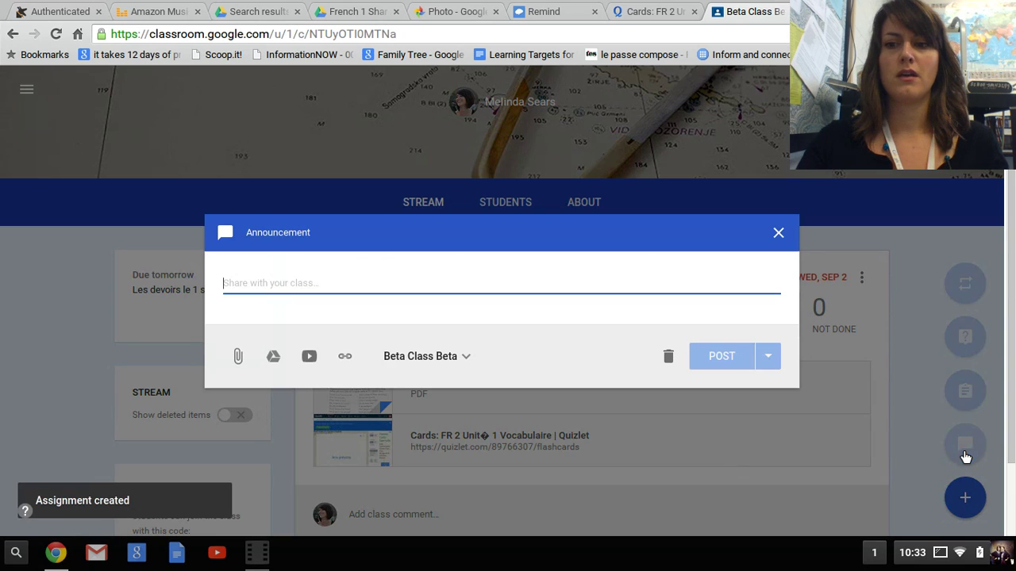
{"action": "left_click", "coordinate": [344, 362]}
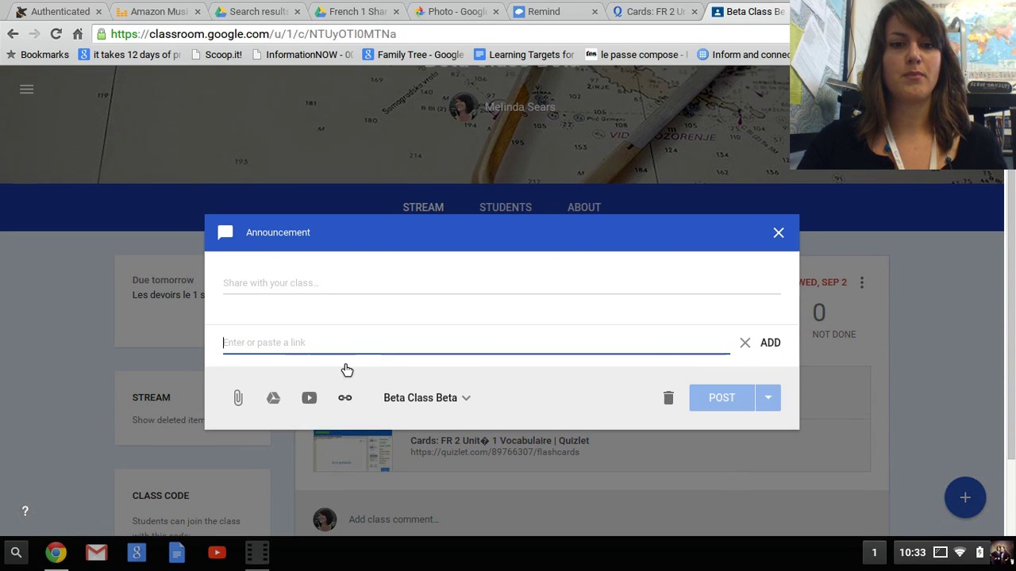
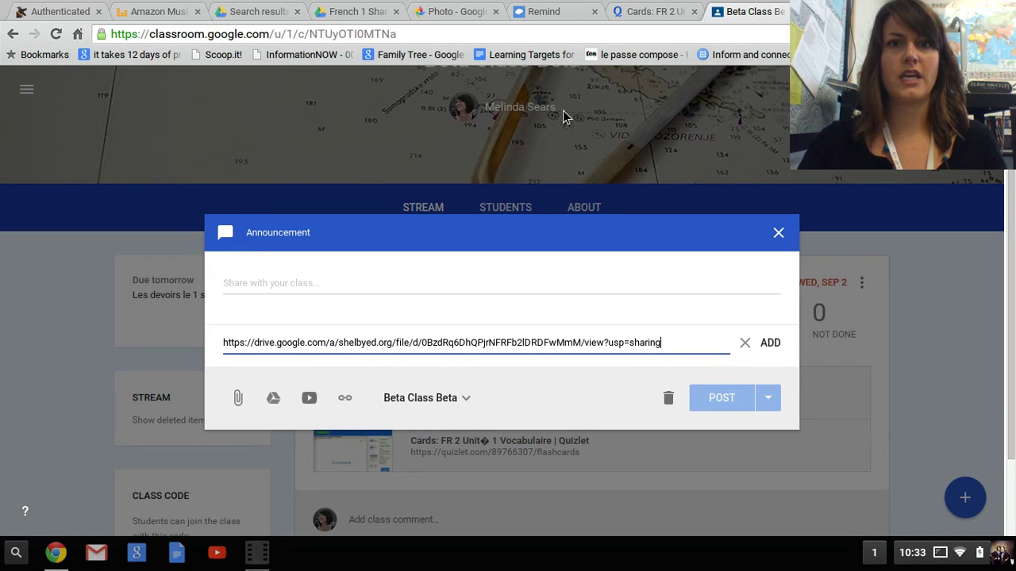
- Copy the French 1 Shared folder's shareable link in Drive and return to the announcement draft
{"action": "left_click", "coordinate": [342, 11]}
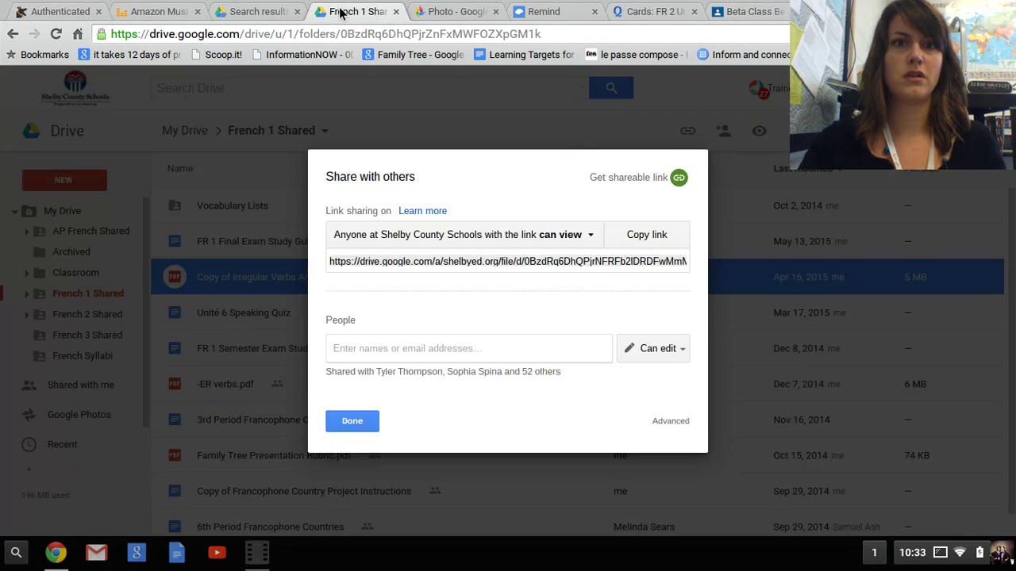
{"action": "left_click", "coordinate": [351, 428]}
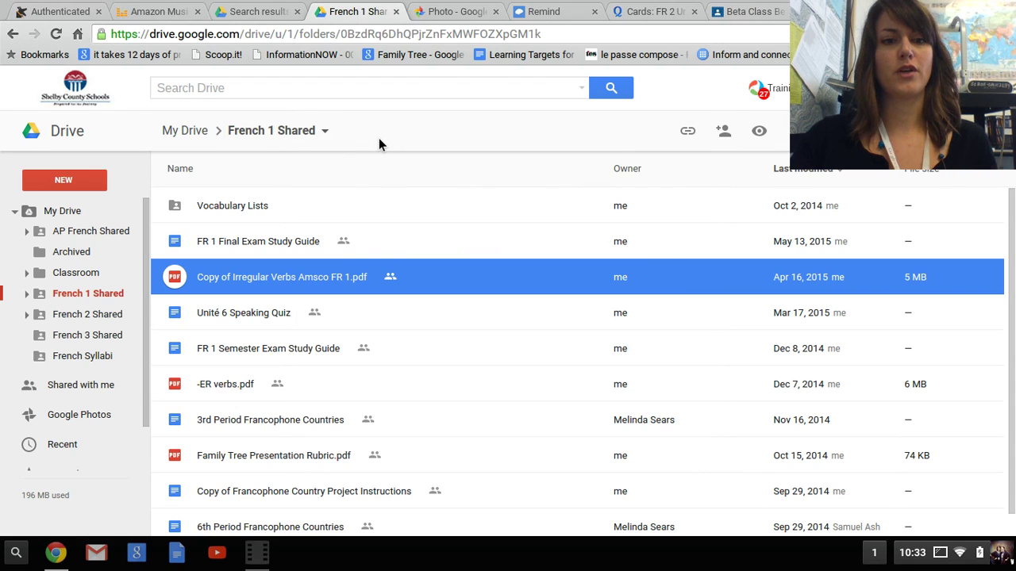
{"action": "double_click", "coordinate": [225, 210]}
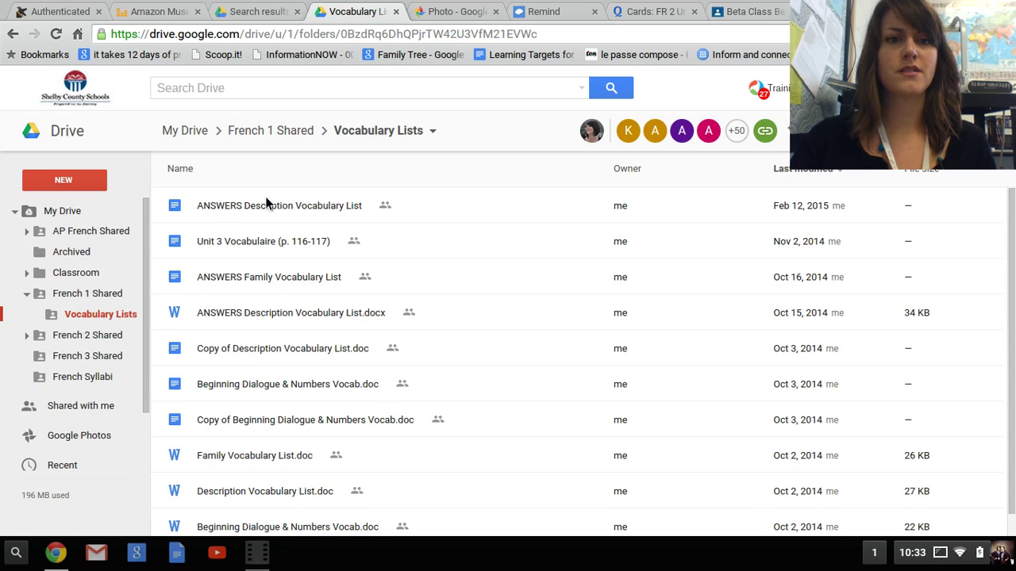
{"action": "left_click", "coordinate": [296, 138]}
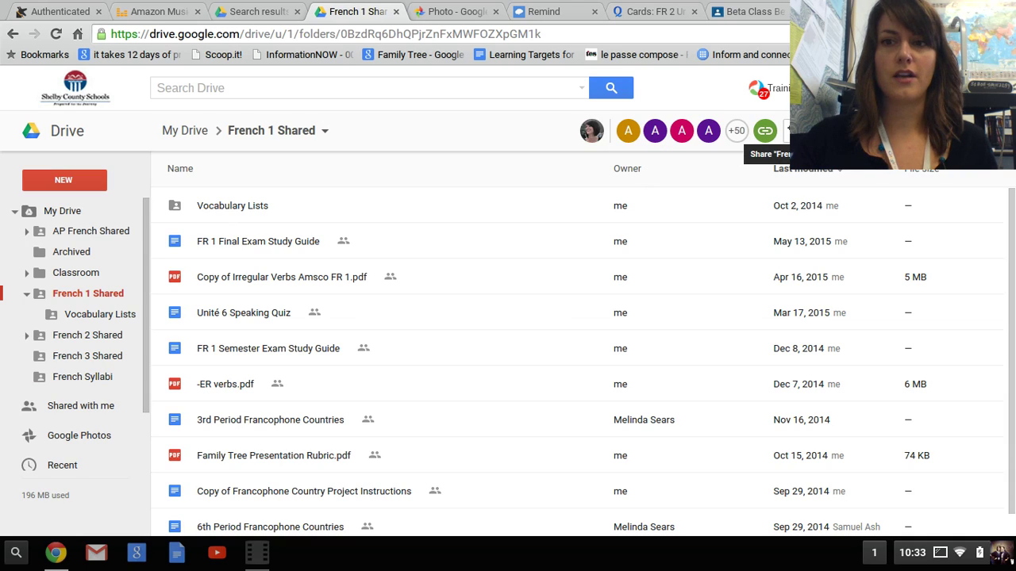
{"action": "left_click", "coordinate": [791, 130]}
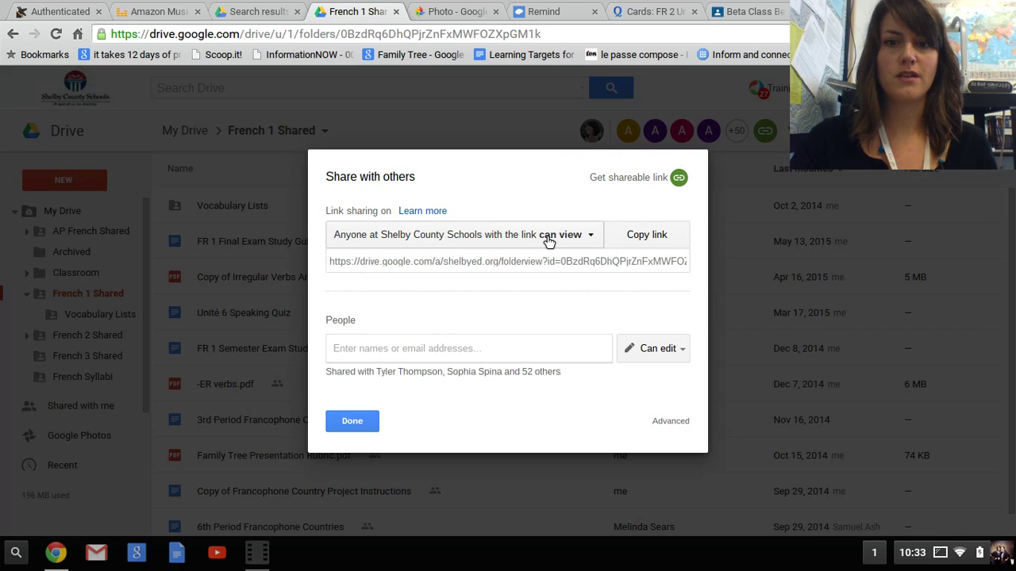
{"action": "left_click", "coordinate": [639, 235]}
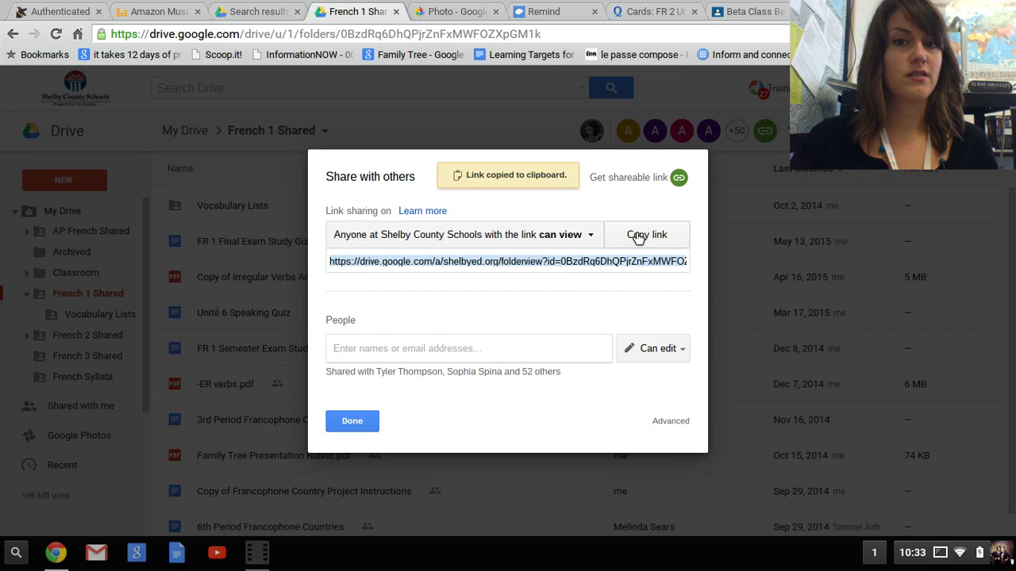
{"action": "left_click", "coordinate": [749, 12]}
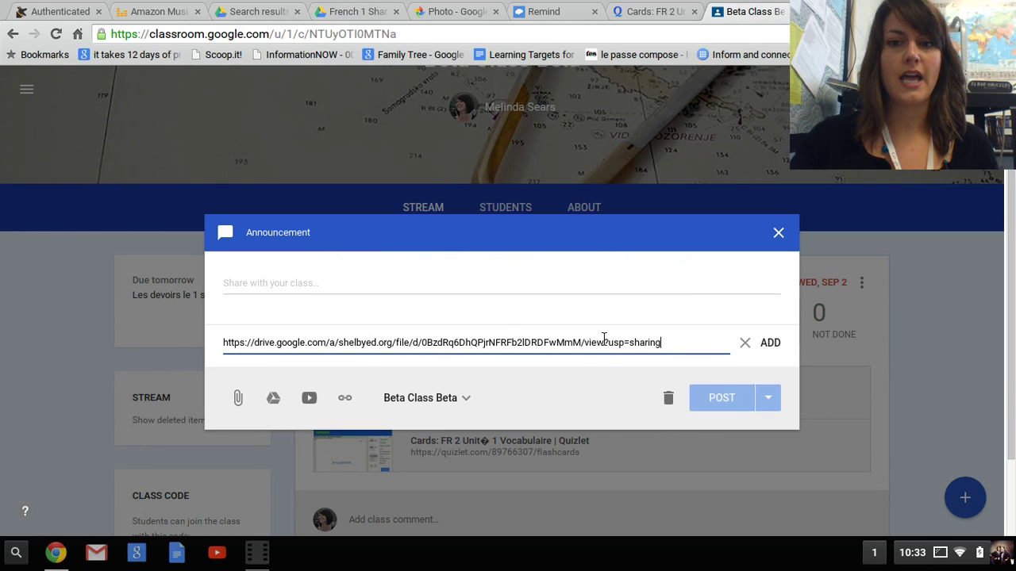
- Write 'Here is the shared French 1 folder link.', attach the Drive link and post it
{"action": "left_click", "coordinate": [447, 280]}
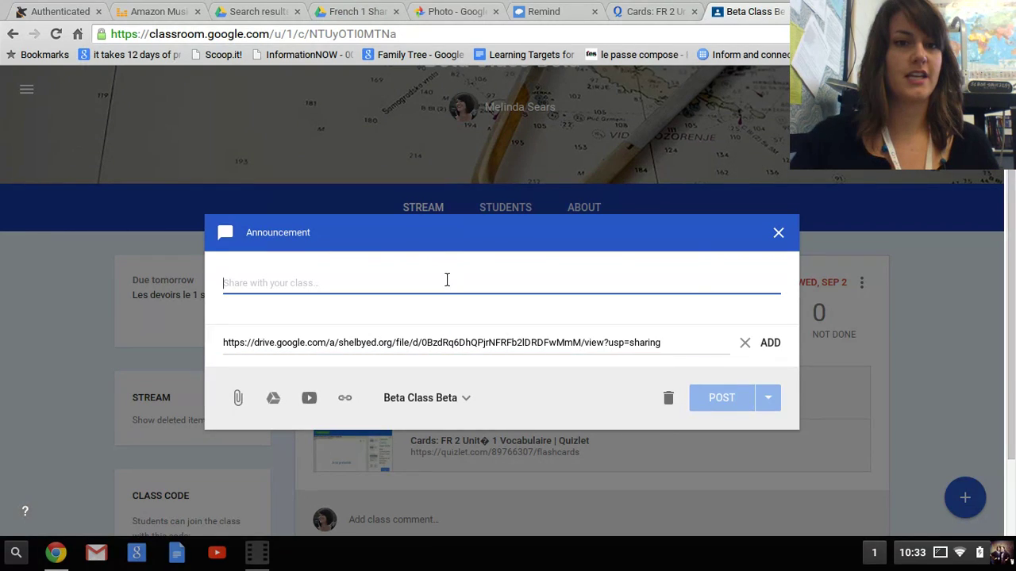
{"action": "type", "text": "Here is the shread"}
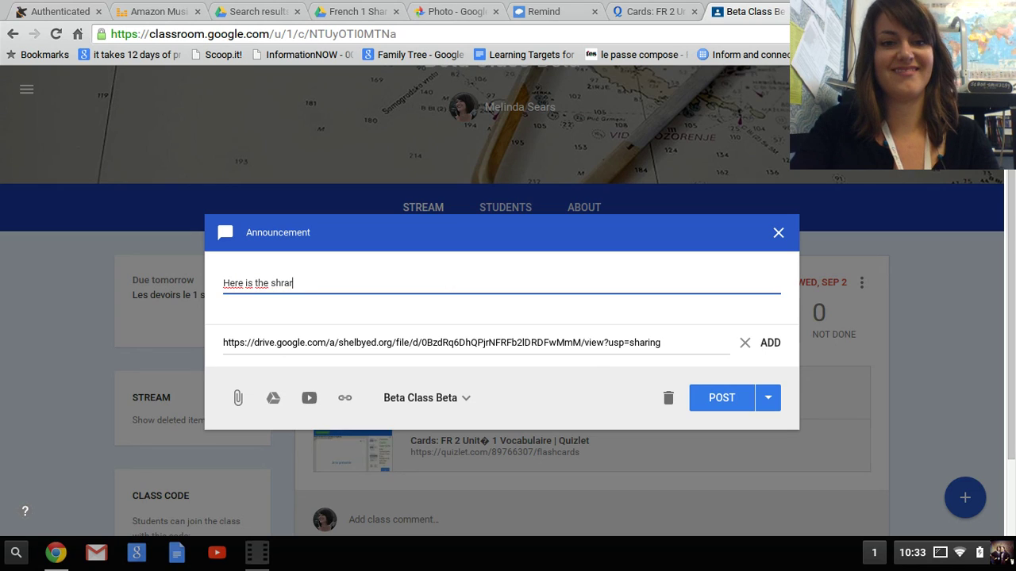
{"action": "key", "text": "BackSpace"}
{"action": "key", "text": "BackSpace"}
{"action": "key", "text": "BackSpace"}
{"action": "key", "text": "BackSpace"}
{"action": "type", "text": "ared French 1 fold"}
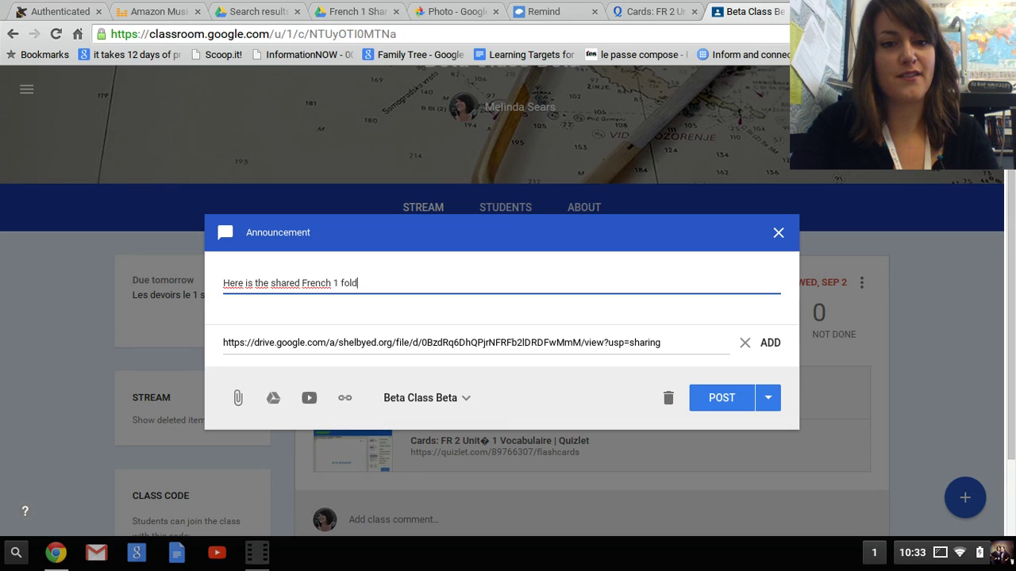
{"action": "type", "text": "er link."}
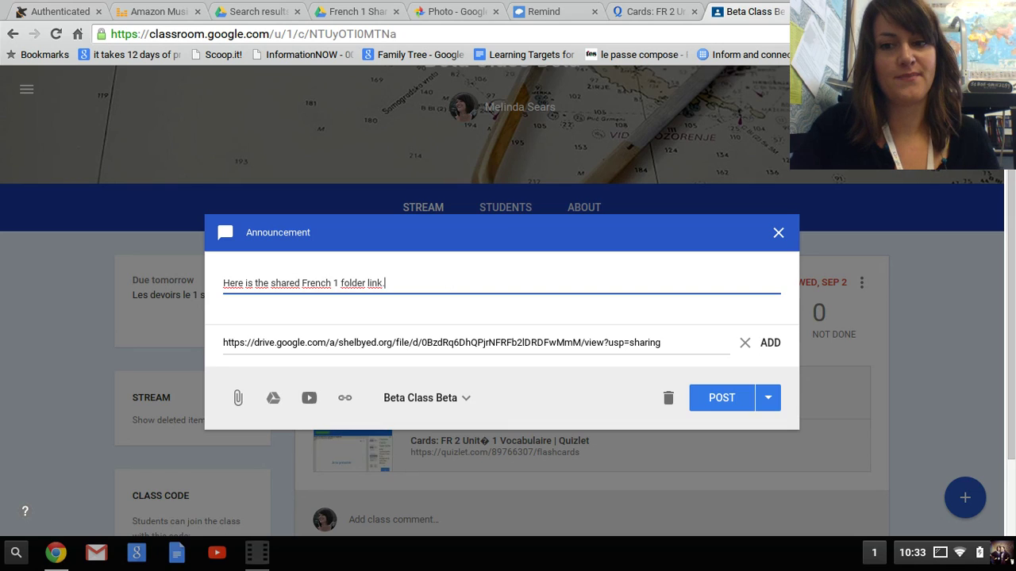
{"action": "left_click", "coordinate": [769, 344]}
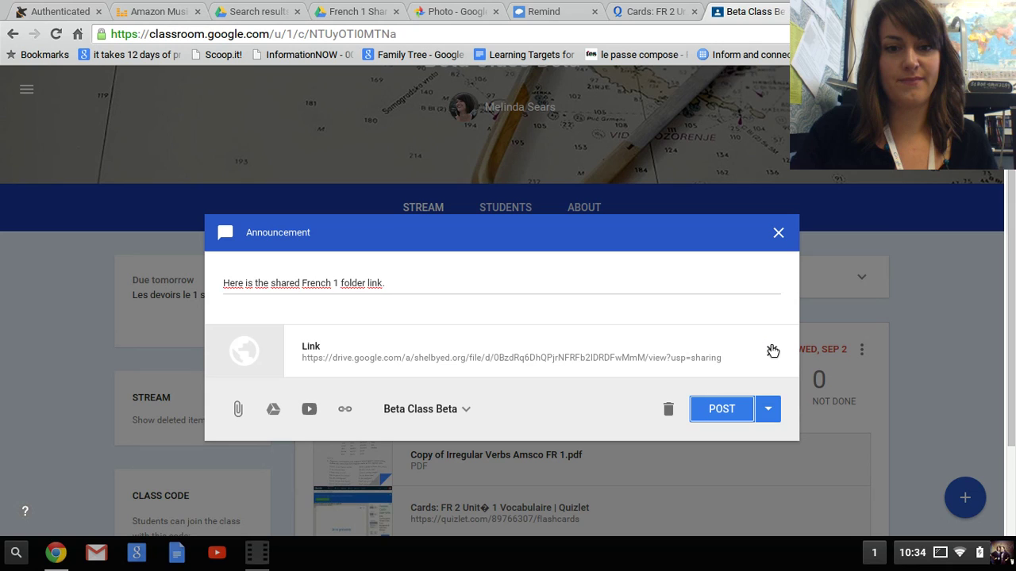
{"action": "left_click", "coordinate": [710, 415]}
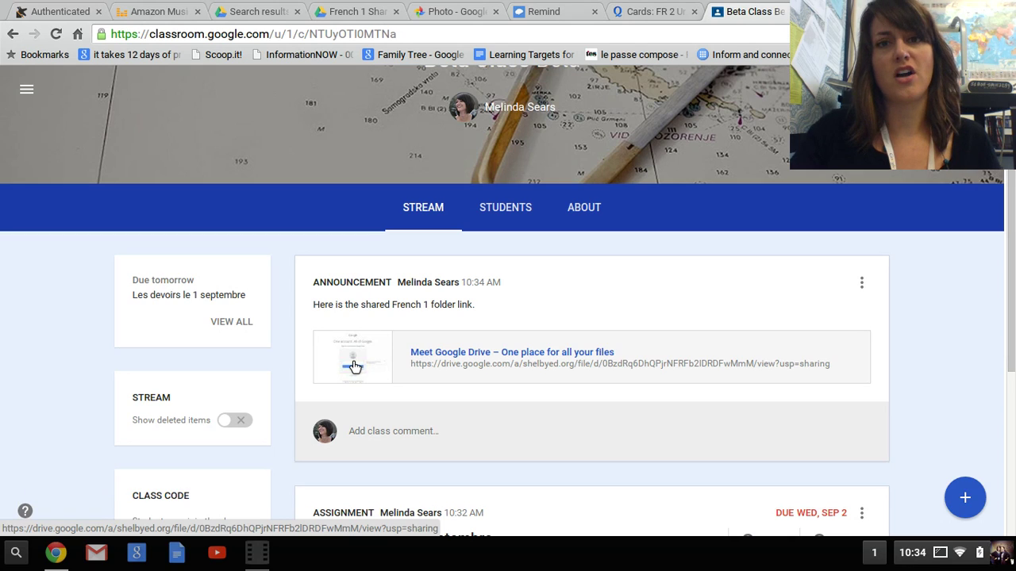
- Scroll down to review the assignment below the new announcement, then back to the top
{"action": "scroll", "coordinate": [354, 366], "scroll_direction": "down", "scroll_amount": 4}
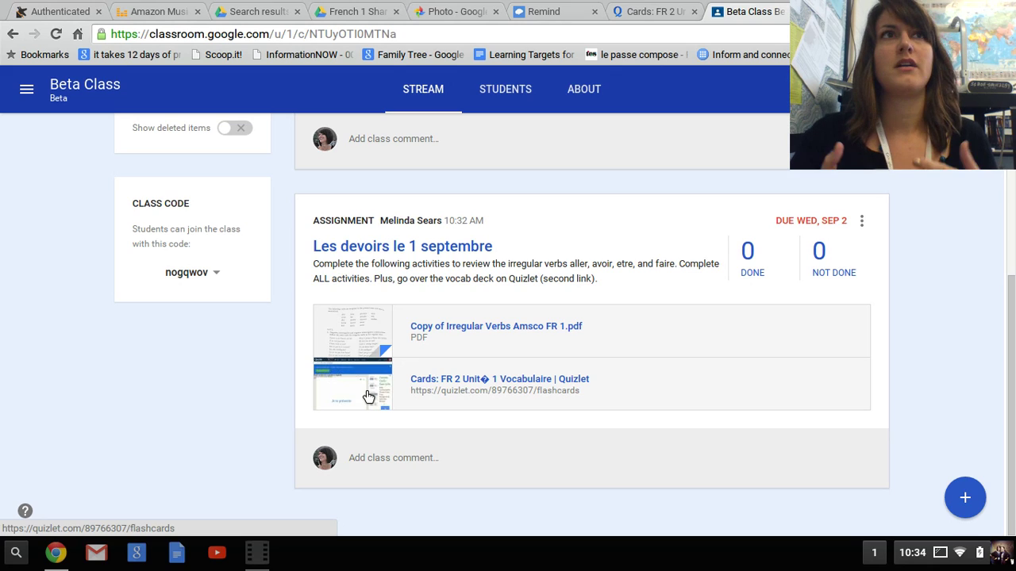
{"action": "scroll", "coordinate": [368, 395], "scroll_direction": "up", "scroll_amount": 5}
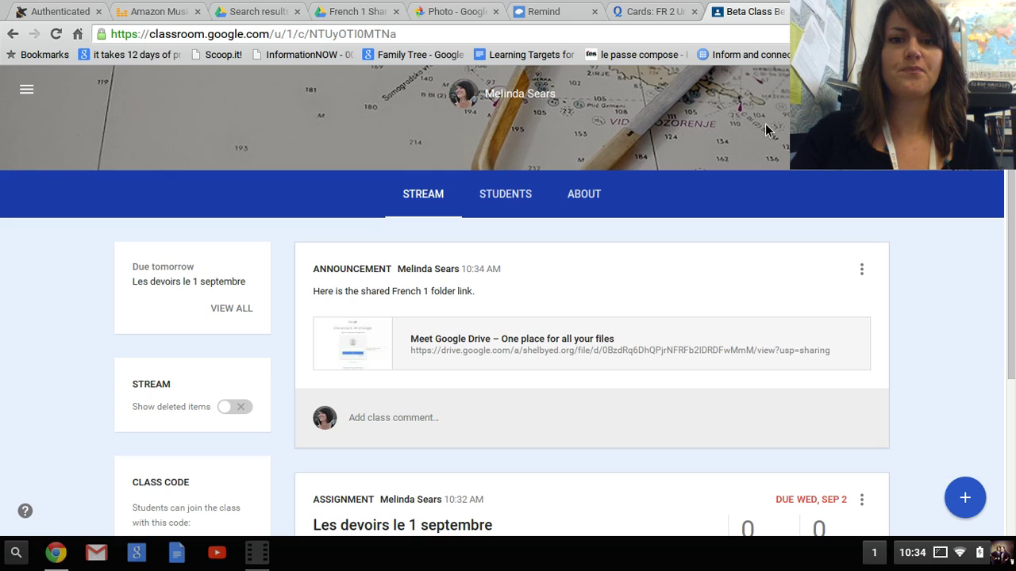
- Start a new announcement with Copy of Irregular Verbs Amsco FR 1.pdf attached from French 1 Shared
{"action": "left_click", "coordinate": [965, 498]}
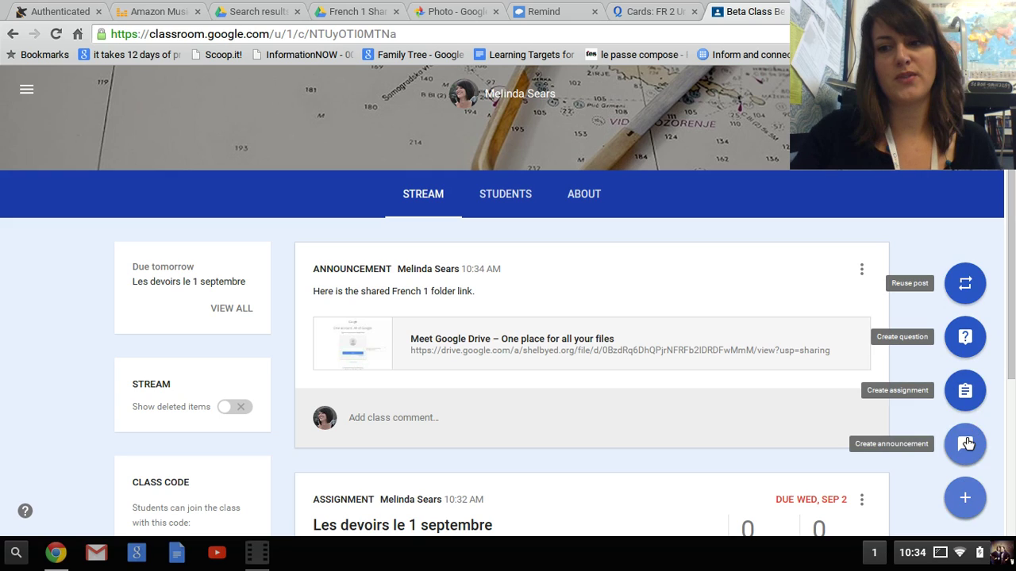
{"action": "left_click", "coordinate": [966, 441]}
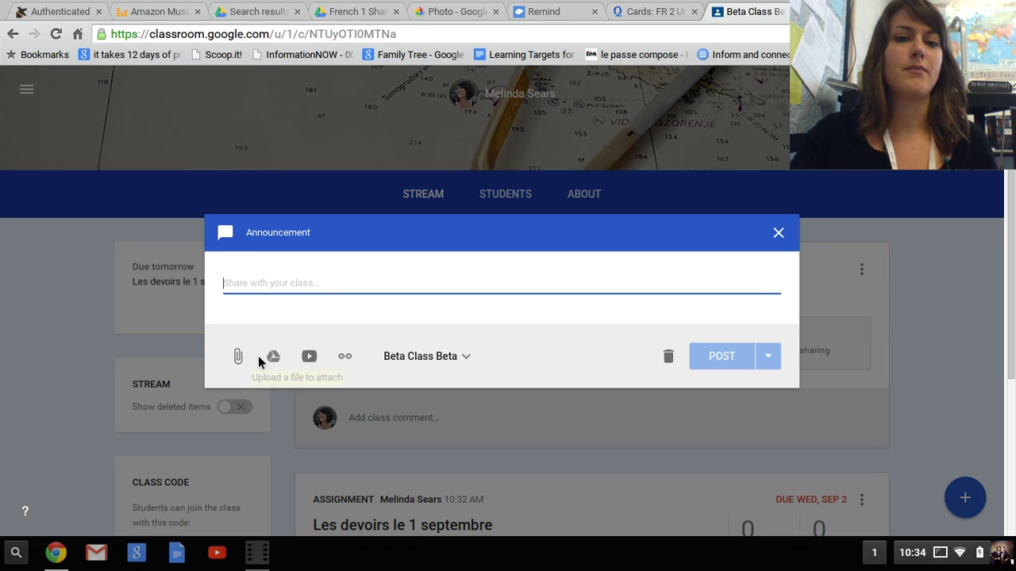
{"action": "left_click", "coordinate": [274, 363]}
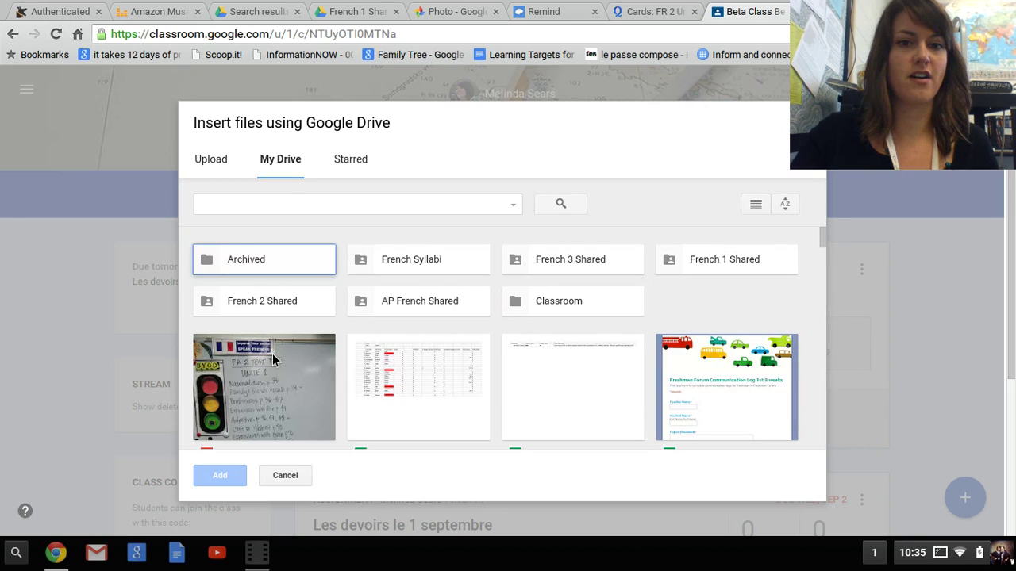
{"action": "left_click", "coordinate": [727, 262]}
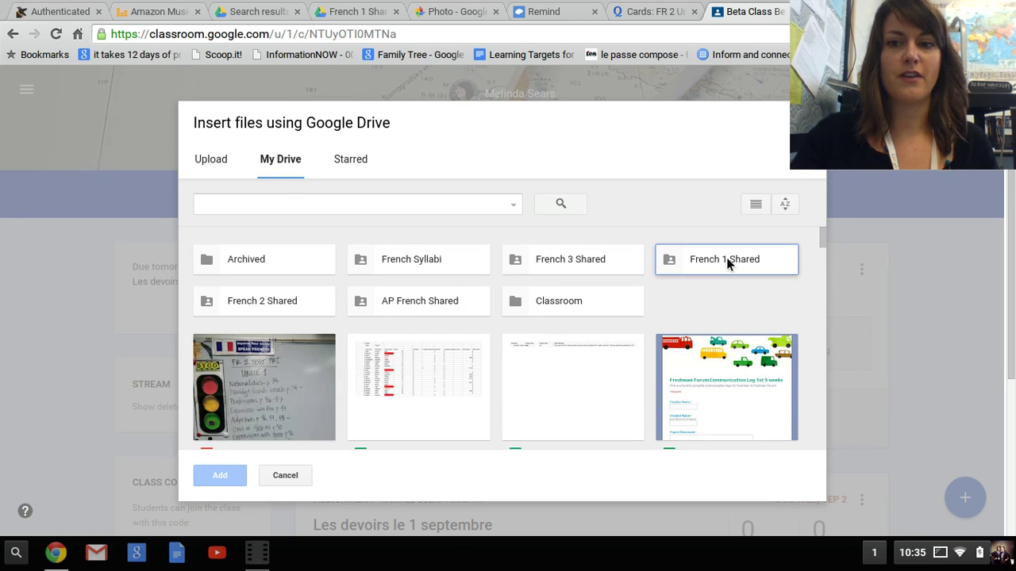
{"action": "double_click", "coordinate": [726, 257]}
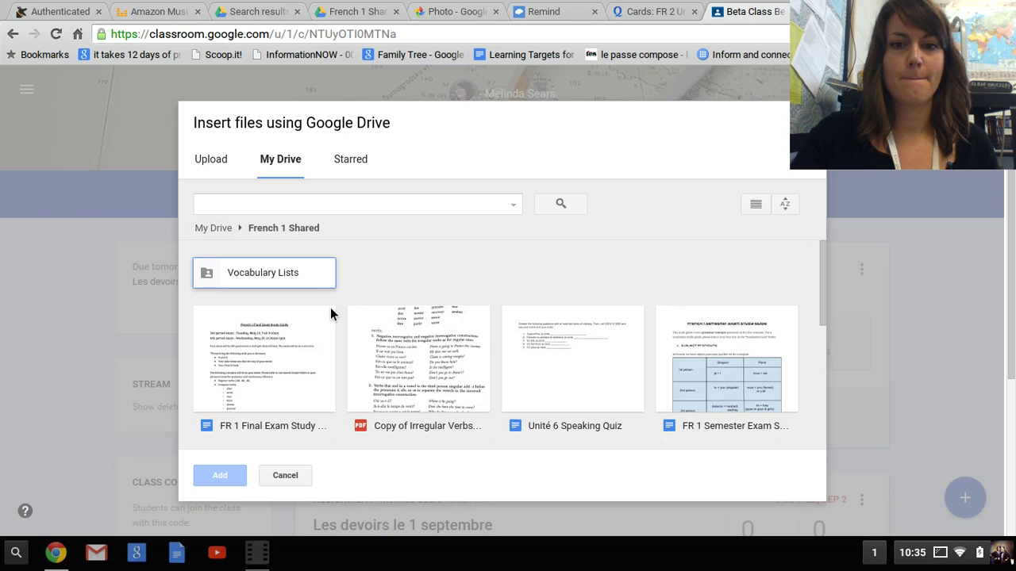
{"action": "left_click", "coordinate": [395, 370]}
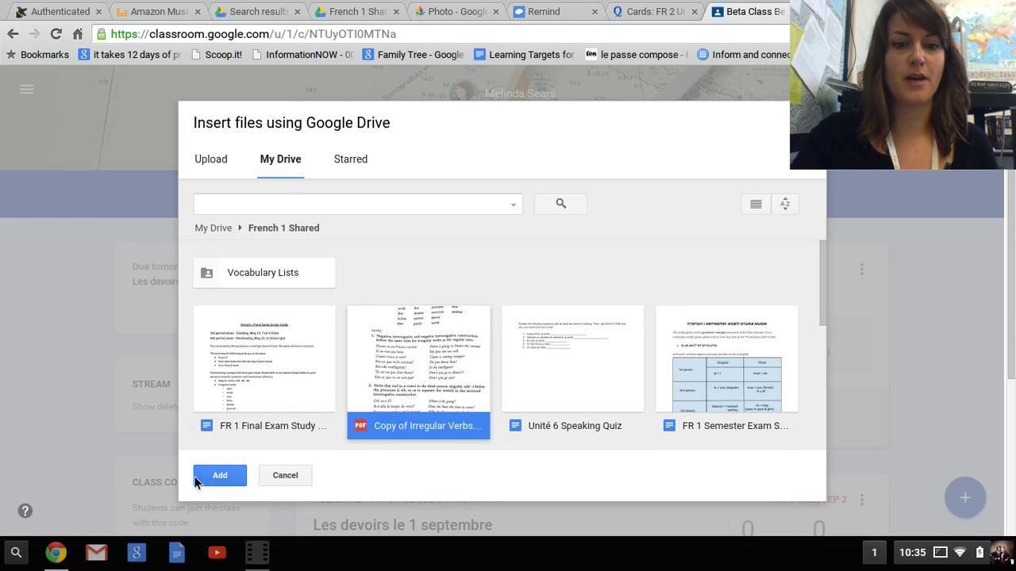
{"action": "left_click", "coordinate": [220, 475]}
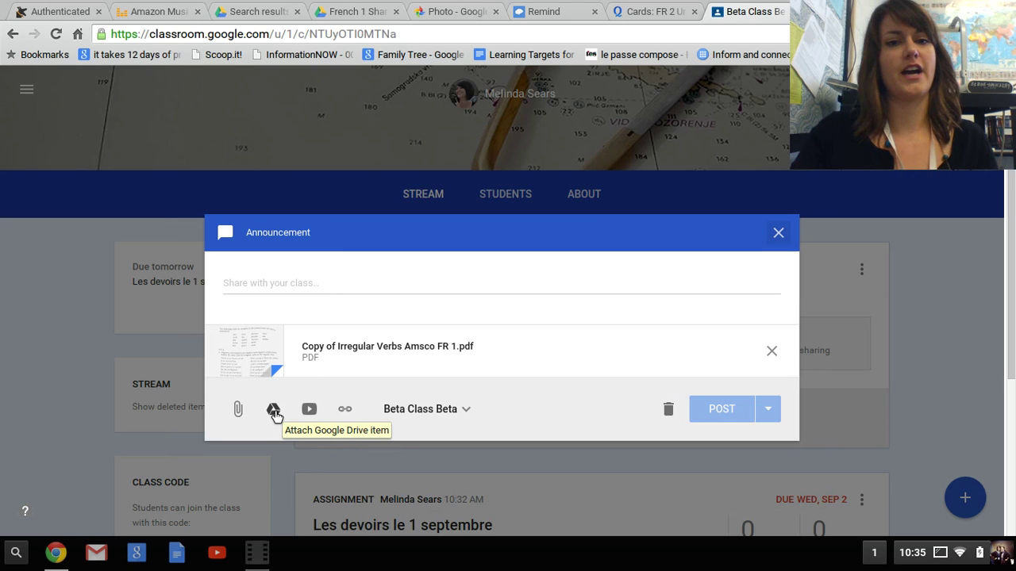
- Post the announcement 'Here is your homework. Complete activities 1 through 4.' with the PDF
{"action": "left_click", "coordinate": [334, 284]}
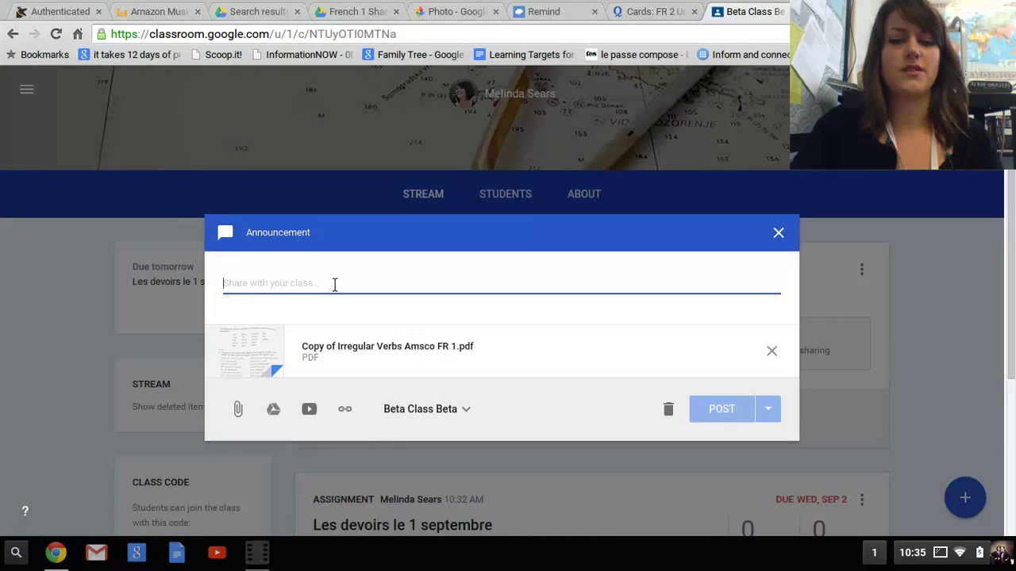
{"action": "type", "text": "Here is your ho"}
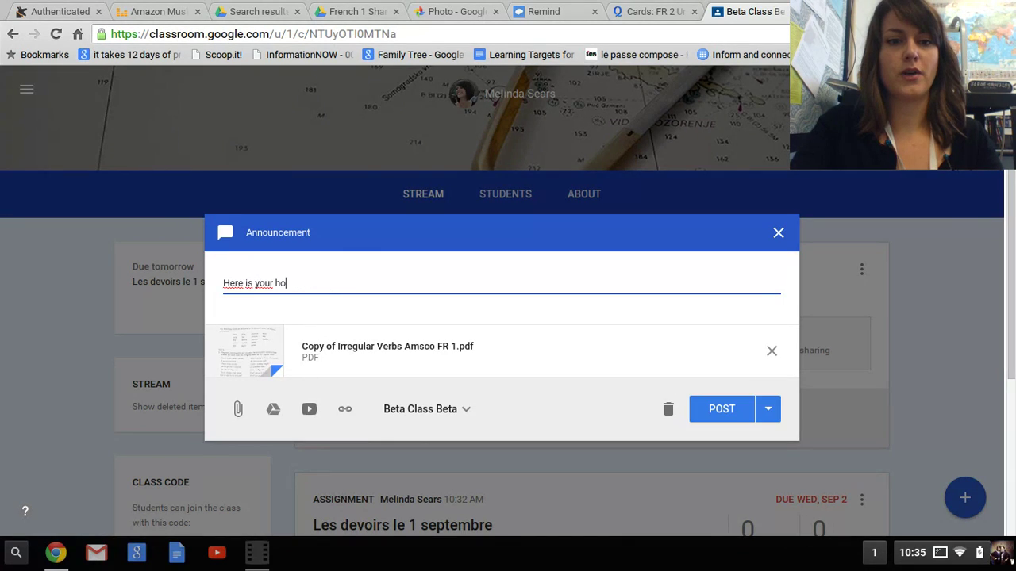
{"action": "type", "text": "mework. Complete"}
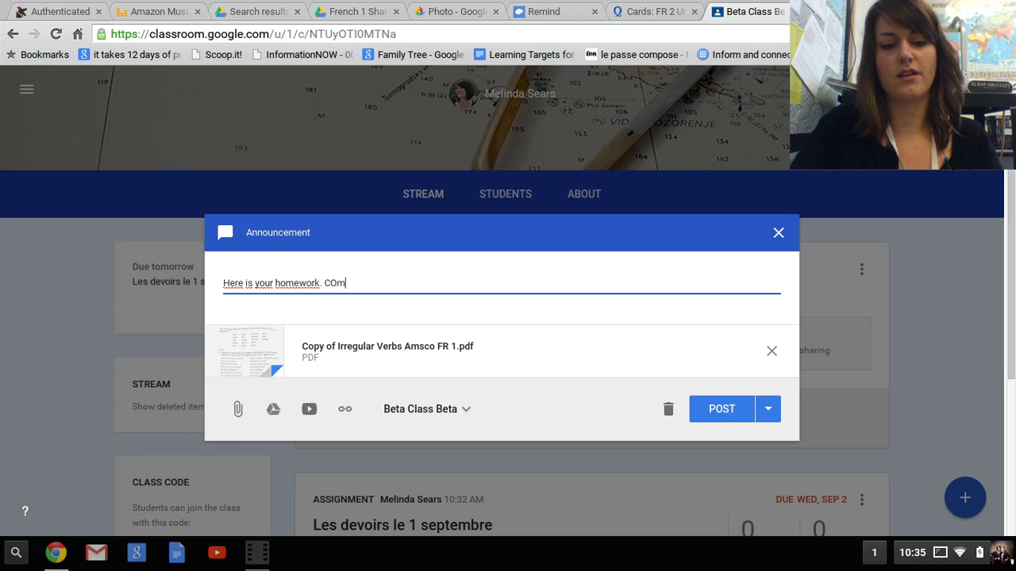
{"action": "key", "text": "BackSpace"}
{"action": "key", "text": "BackSpace"}
{"action": "key", "text": "BackSpace"}
{"action": "key", "text": "BackSpace"}
{"action": "key", "text": "BackSpace"}
{"action": "key", "text": "BackSpace"}
{"action": "key", "text": "BackSpace"}
{"action": "key", "text": "BackSpace"}
{"action": "type", "text": "Complete activities 1 a"}
{"action": "key", "text": "BackSpace"}
{"action": "type", "text": "through 4."}
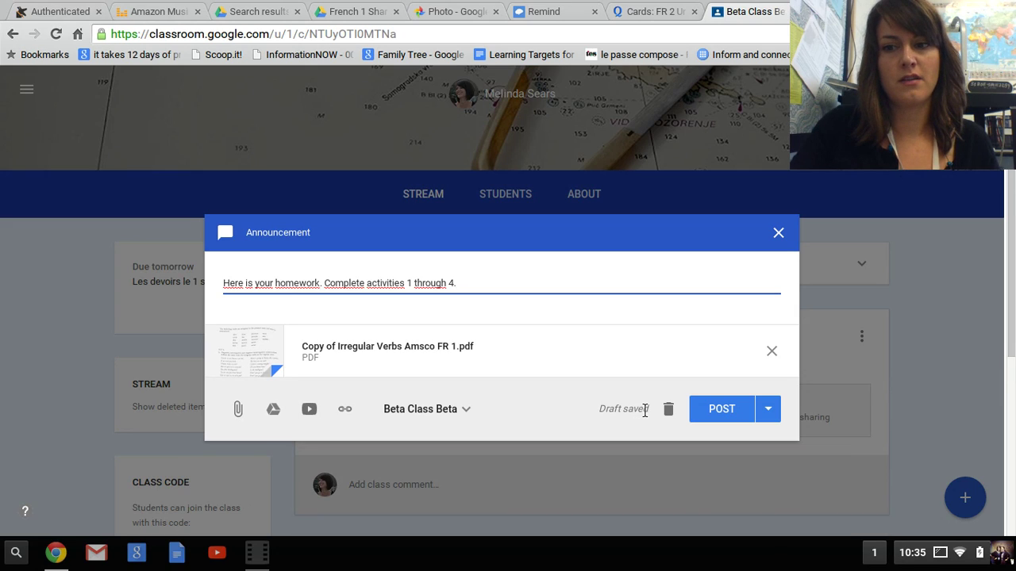
{"action": "left_click", "coordinate": [736, 412]}
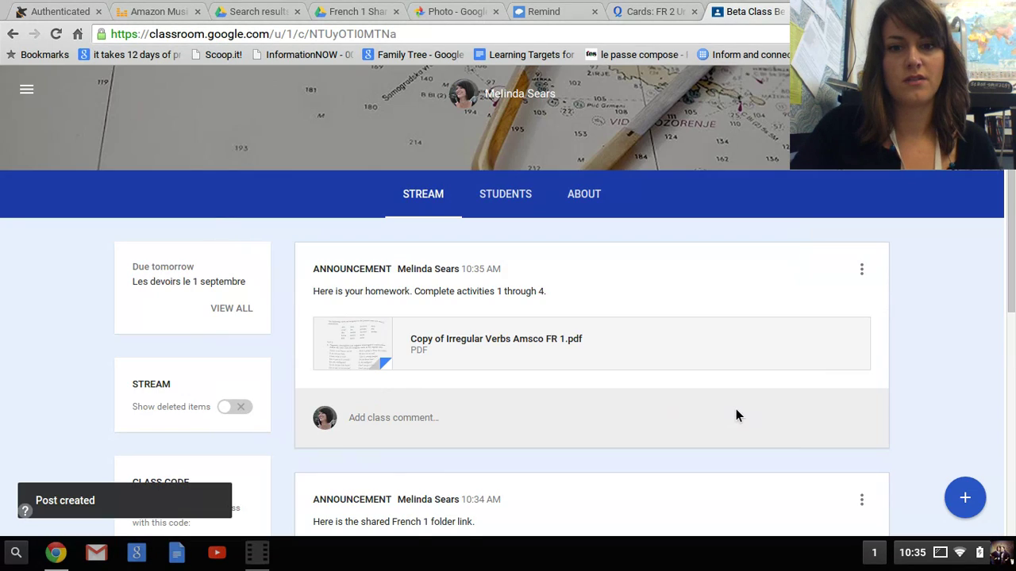
- Review the homework announcement with the Irregular Verbs PDF above the French 1 folder-link post
{"action": "scroll", "coordinate": [735, 416], "scroll_direction": "down", "scroll_amount": 1}
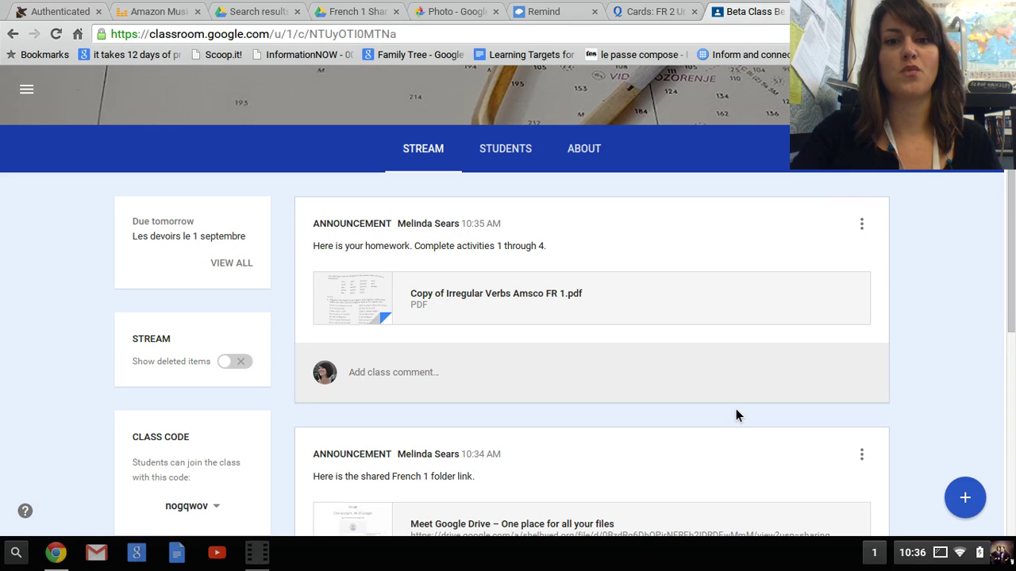
{"action": "left_click", "coordinate": [457, 372]}
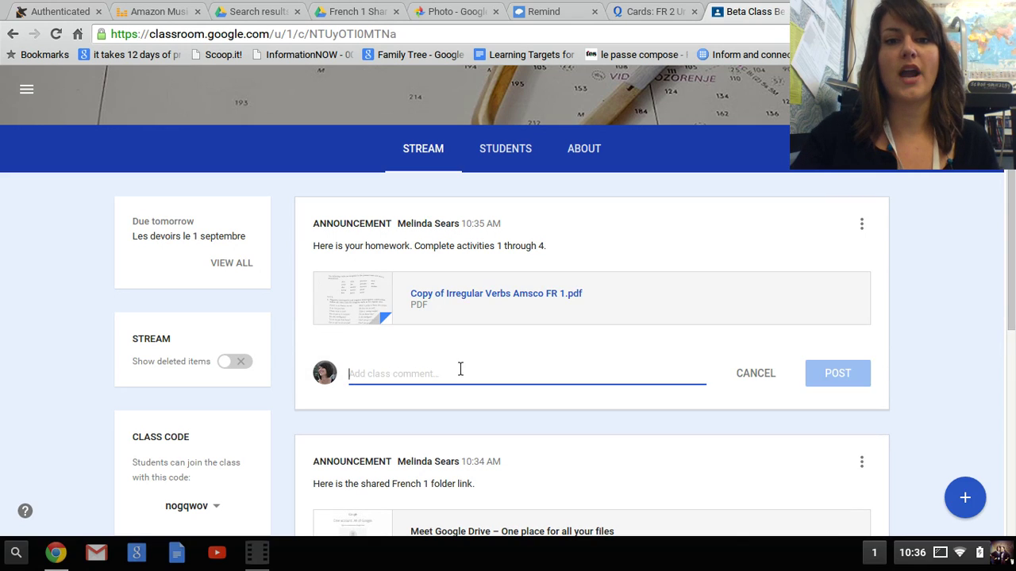
{"action": "left_click", "coordinate": [896, 241]}
{"action": "mouse_move", "coordinate": [964, 508]}
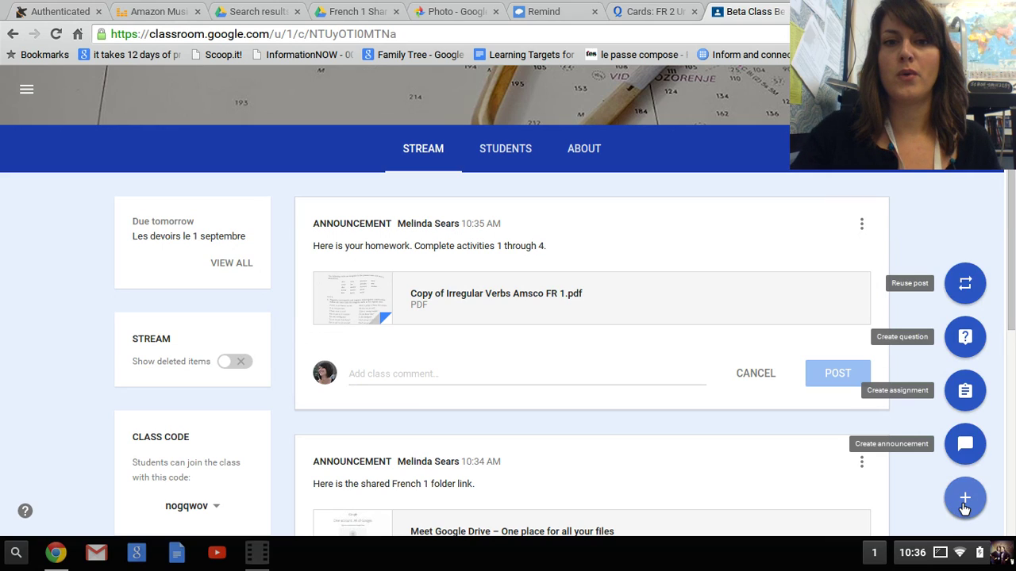